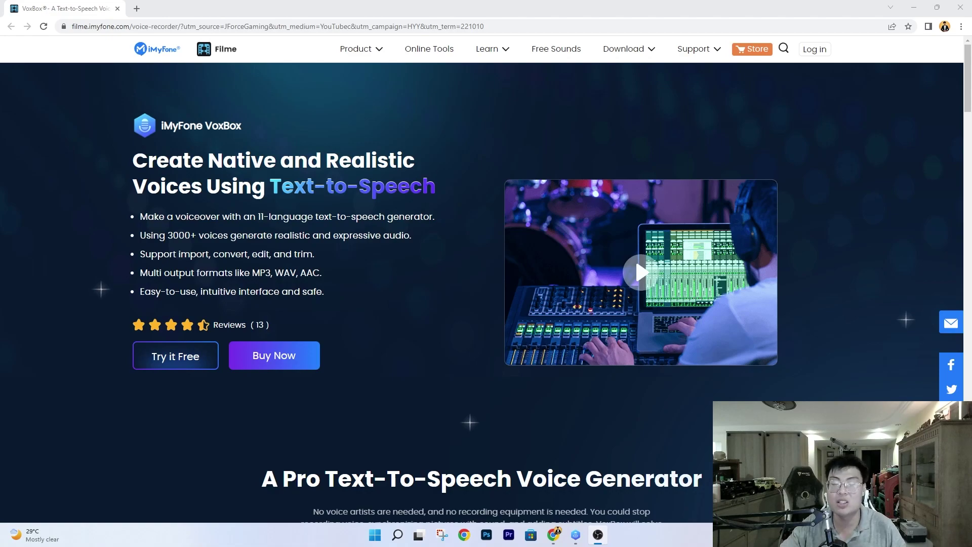
Scroll past the Spongebob, Mario and Yoda voice samples to the TTS-and-recorder section
scroll(487, 279, down, 1)
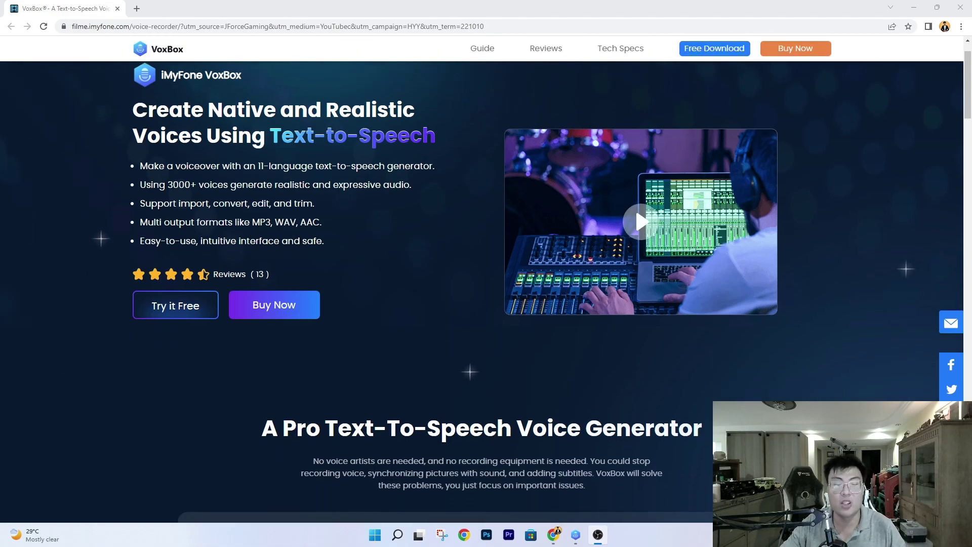
scroll(486, 278, down, 1)
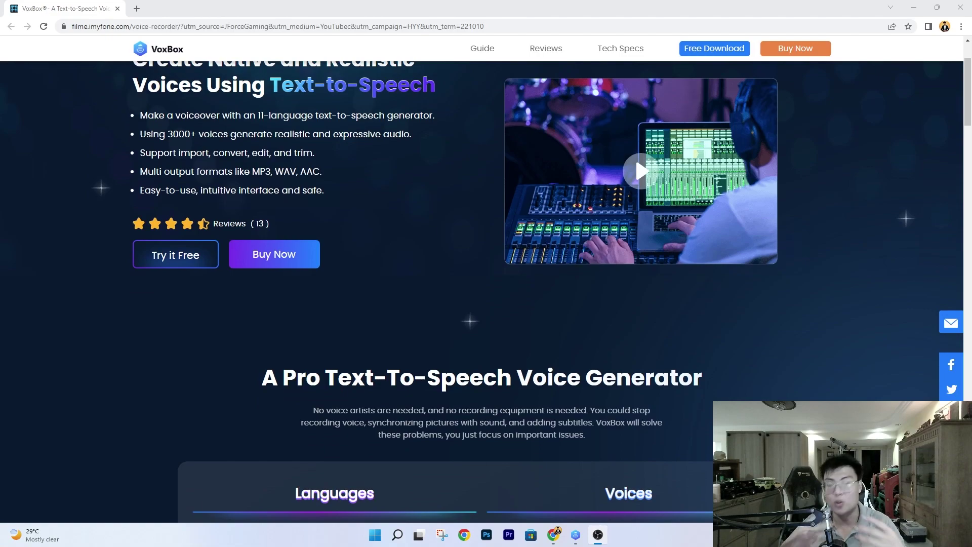
scroll(486, 278, down, 3)
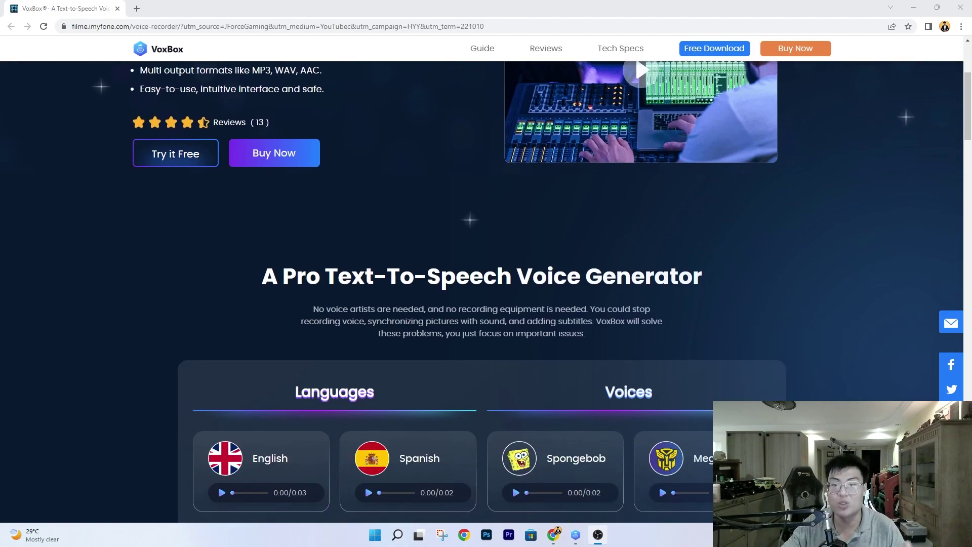
scroll(807, 274, down, 2)
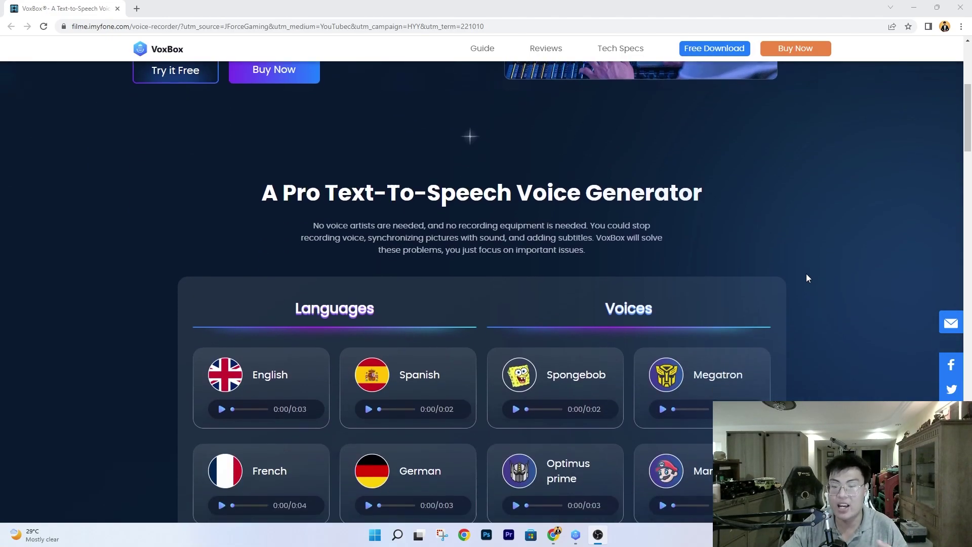
scroll(840, 284, down, 1)
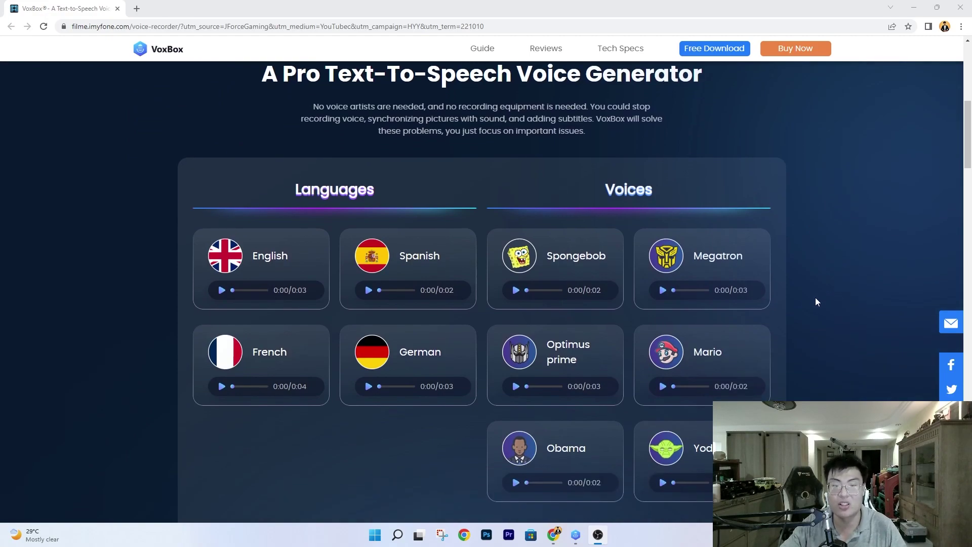
scroll(817, 301, down, 2)
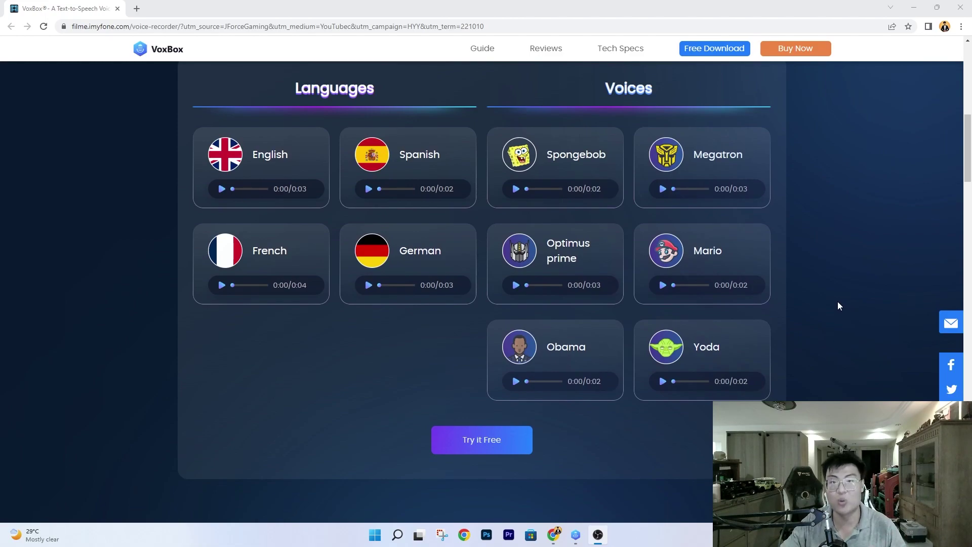
scroll(822, 304, down, 1)
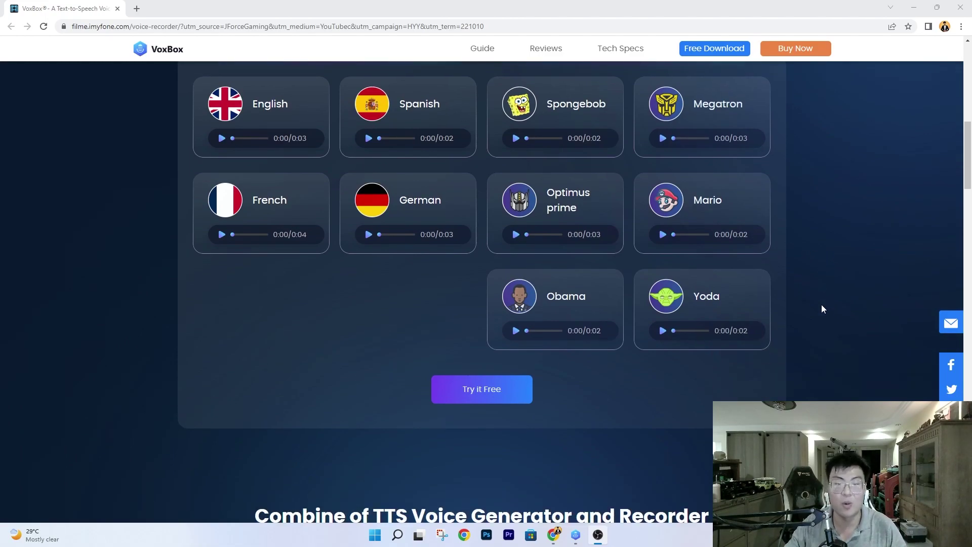
scroll(745, 217, down, 4)
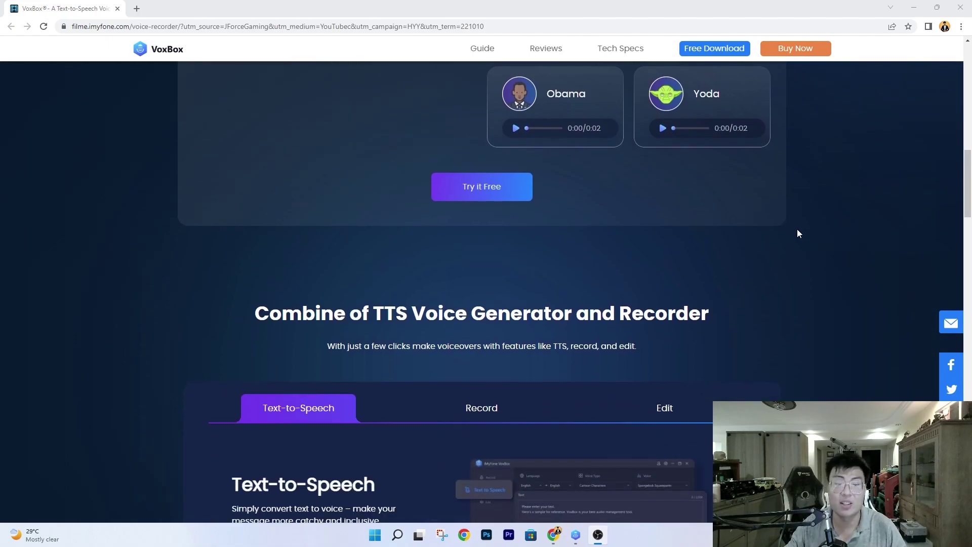
Scroll past 'VoxBox Applications Scenarios' to the 'Why Choose VoxBox TTS Voice Generator' cards
scroll(764, 248, down, 2)
scroll(861, 268, down, 1)
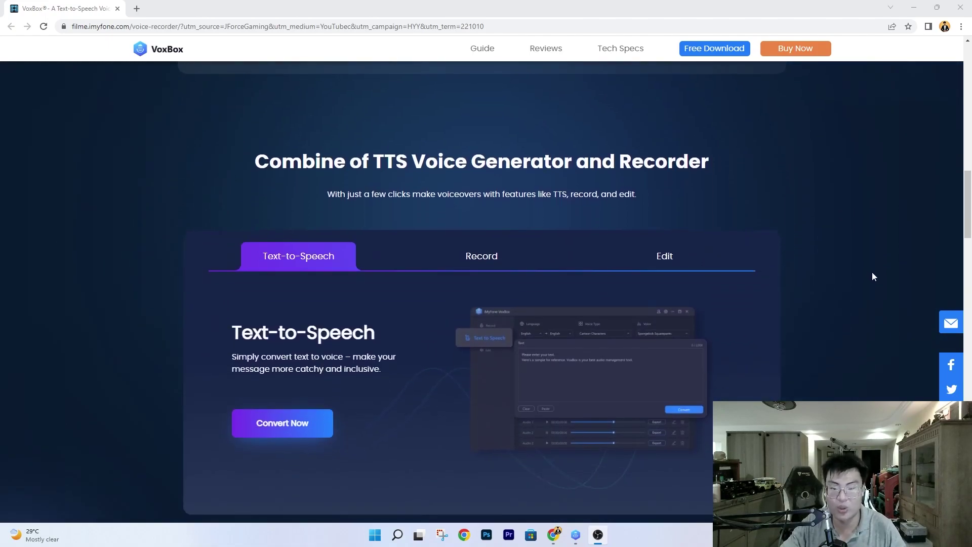
scroll(886, 282, down, 4)
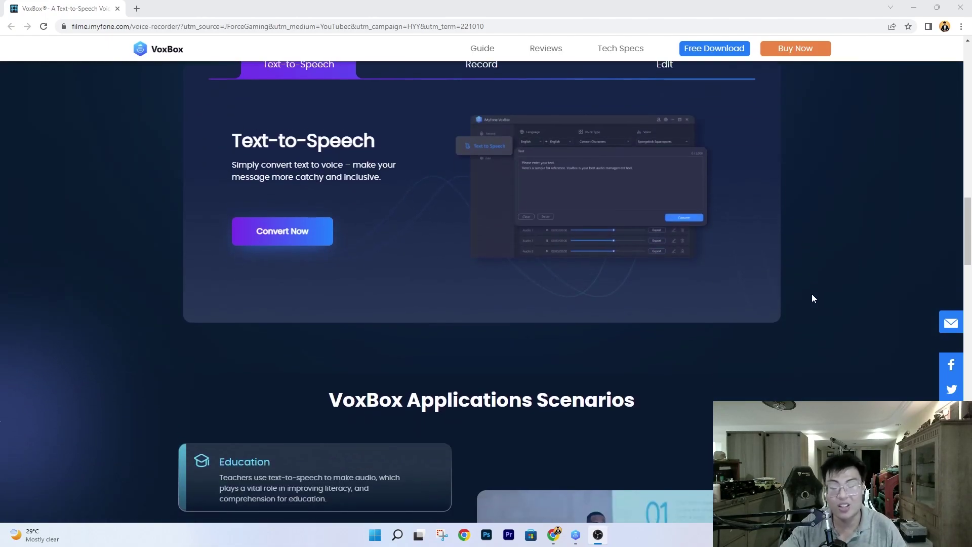
scroll(847, 306, down, 1)
scroll(850, 310, down, 1)
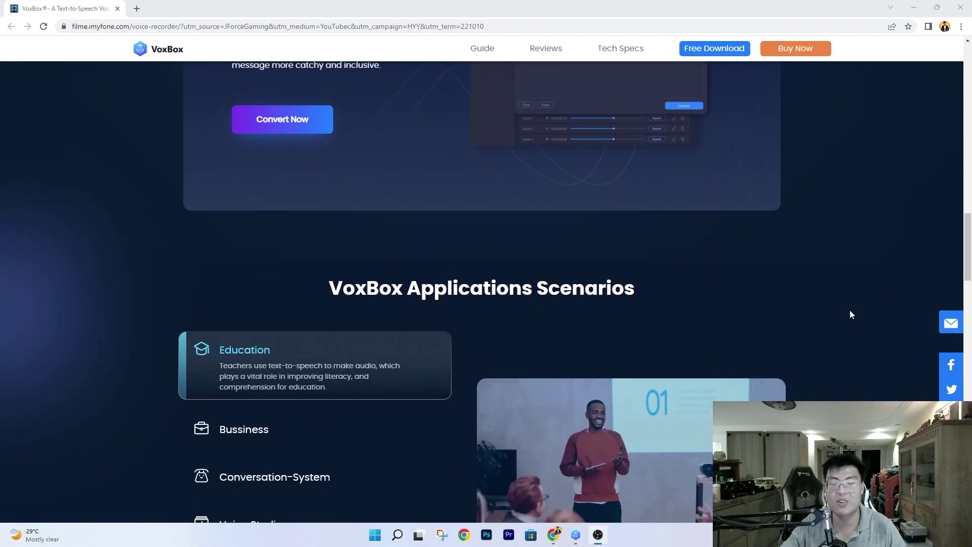
scroll(850, 310, down, 2)
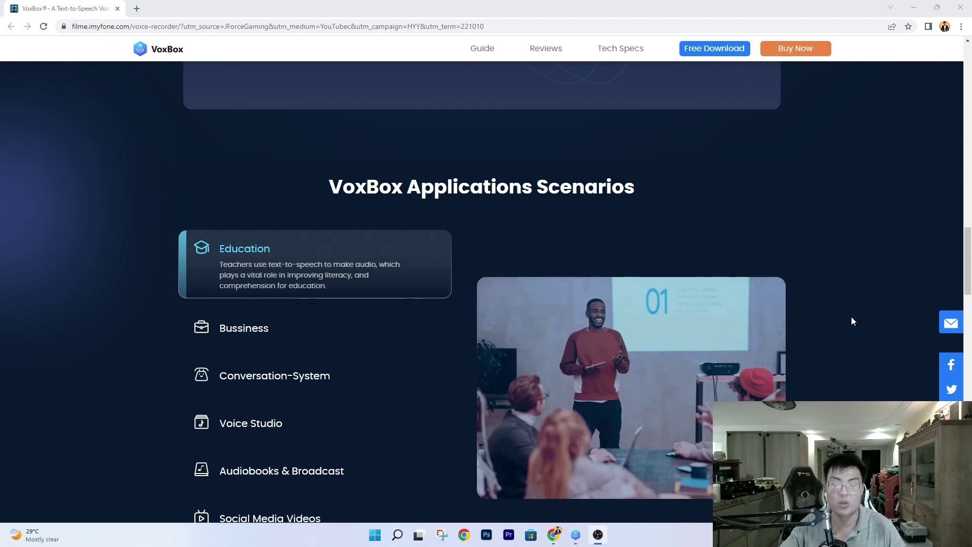
scroll(854, 319, down, 1)
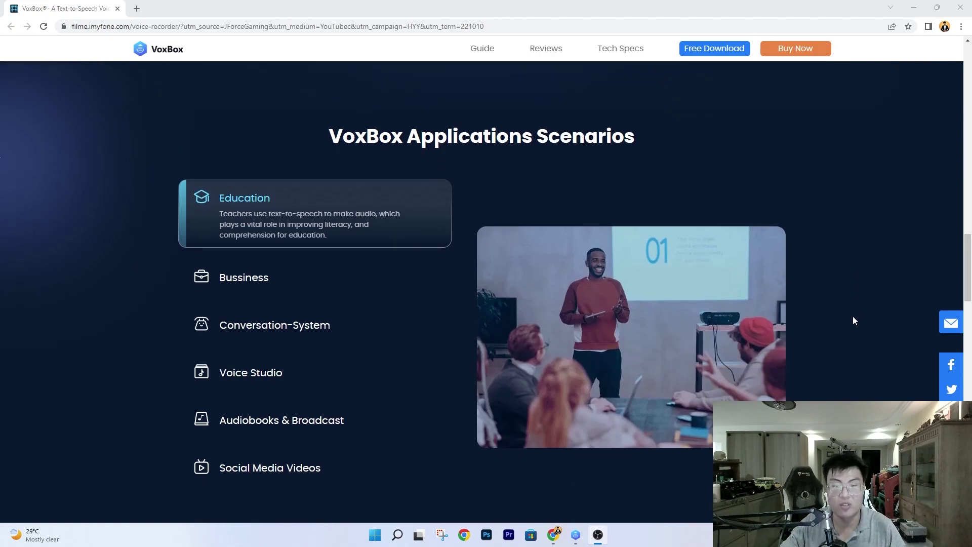
scroll(853, 317, down, 1)
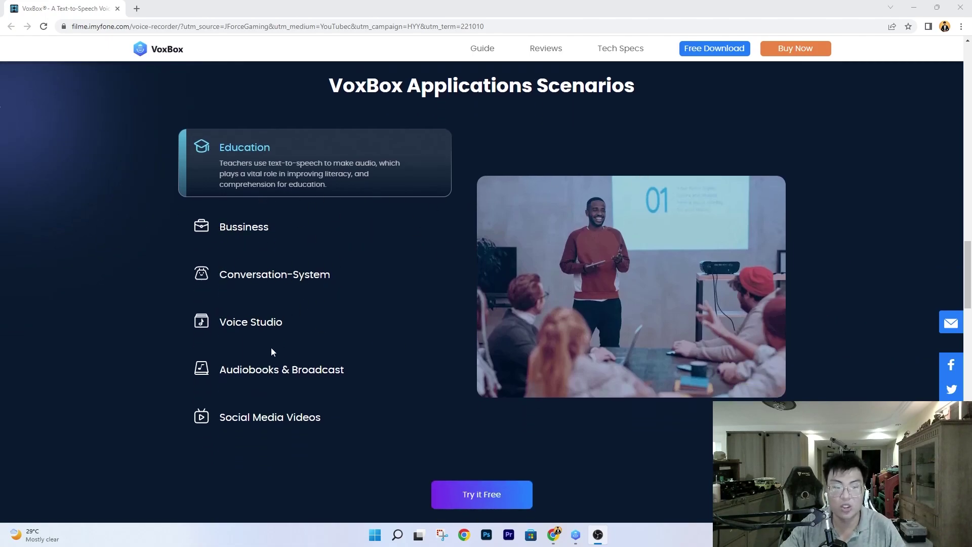
scroll(644, 399, down, 1)
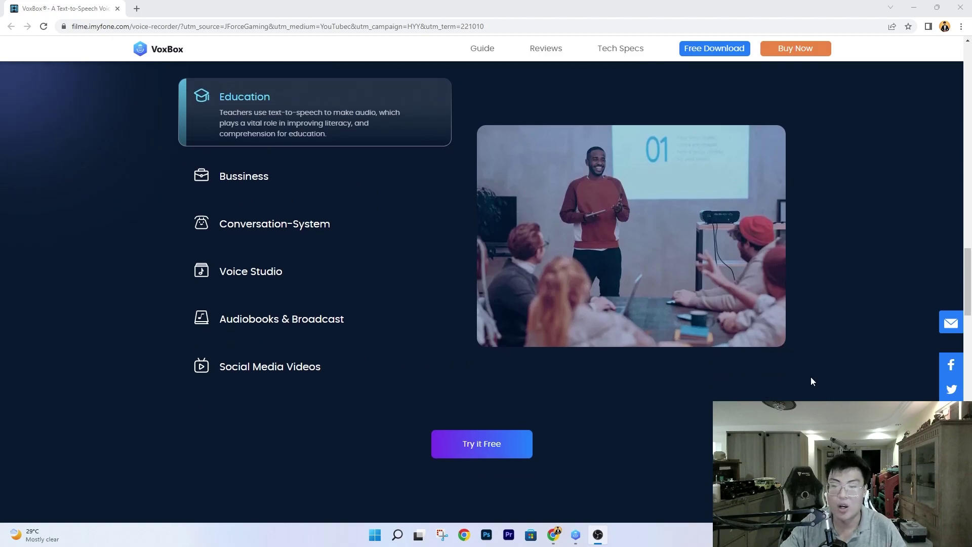
scroll(813, 388, down, 1)
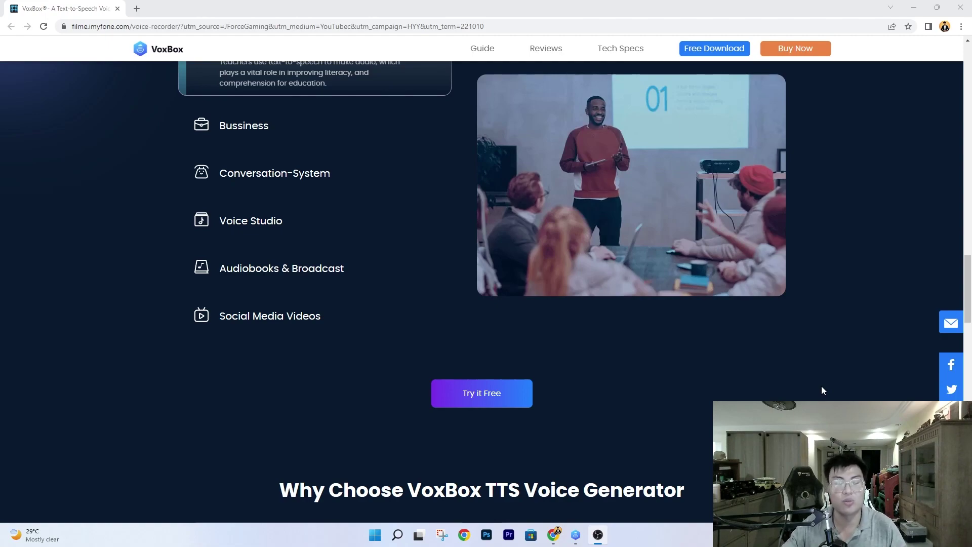
scroll(843, 388, down, 1)
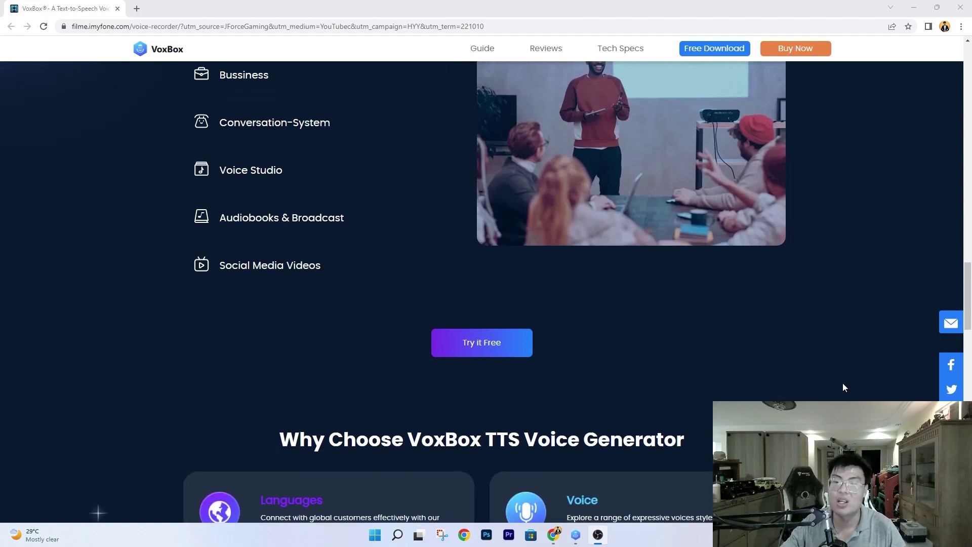
scroll(844, 387, down, 1)
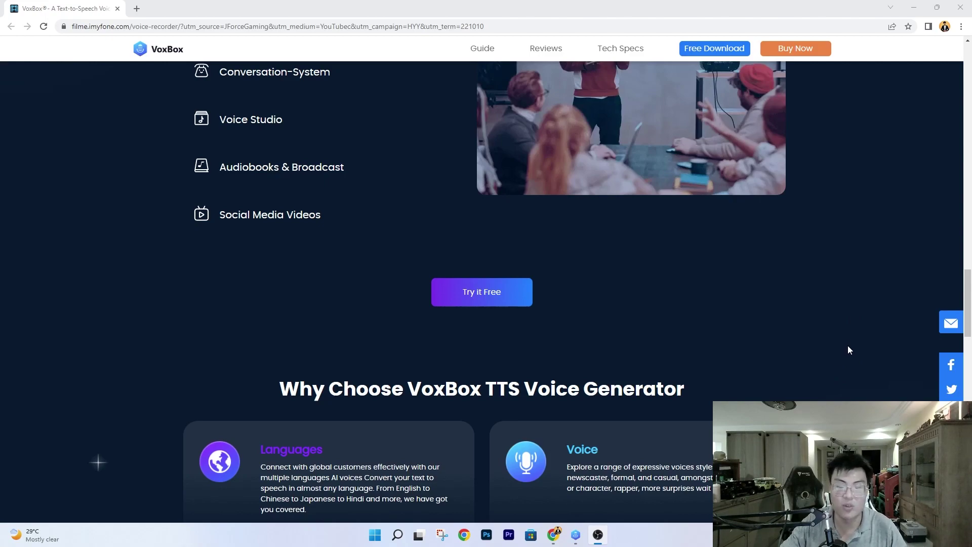
scroll(852, 347, down, 1)
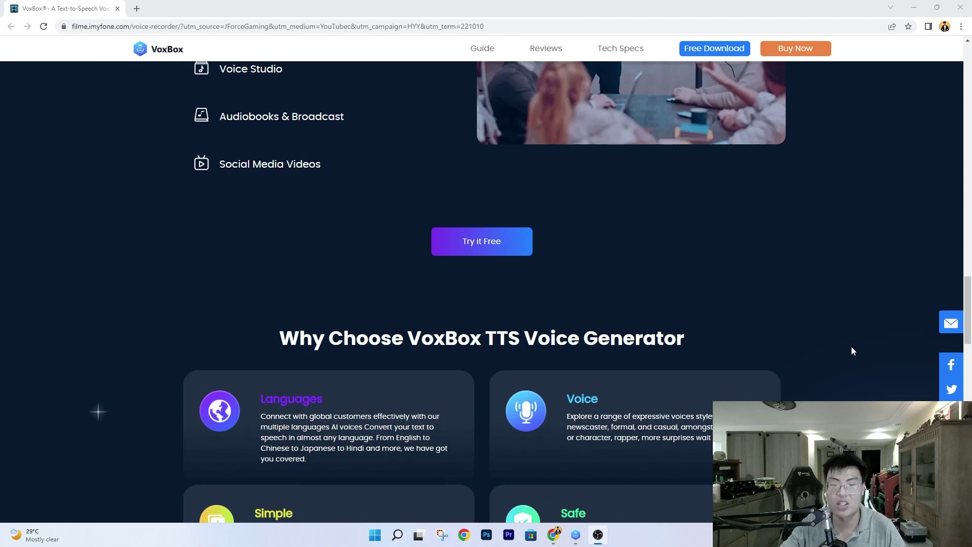
scroll(851, 349, down, 1)
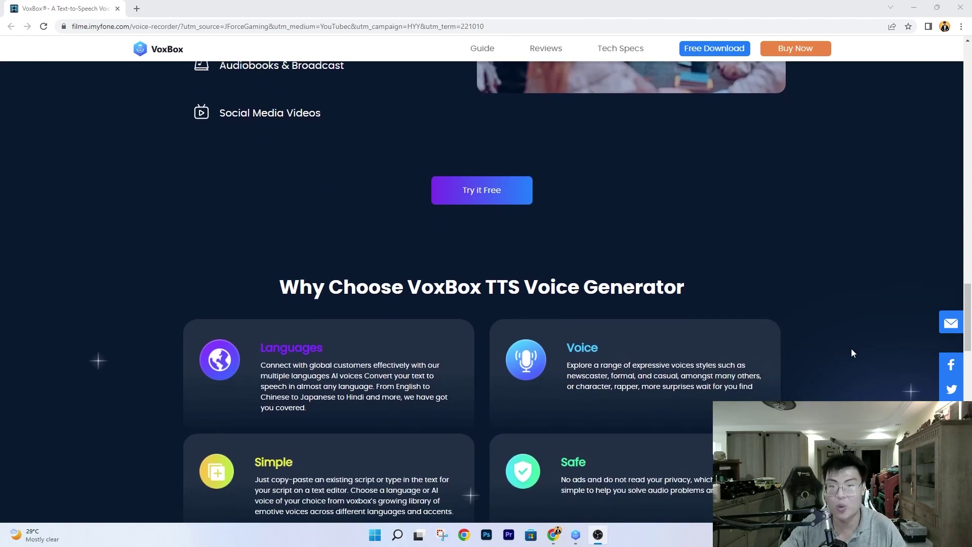
scroll(852, 353, down, 1)
scroll(852, 357, down, 2)
On the Record page, check the input devices, then show the MP3/AAC/WAV output formats
scroll(675, 381, down, 10)
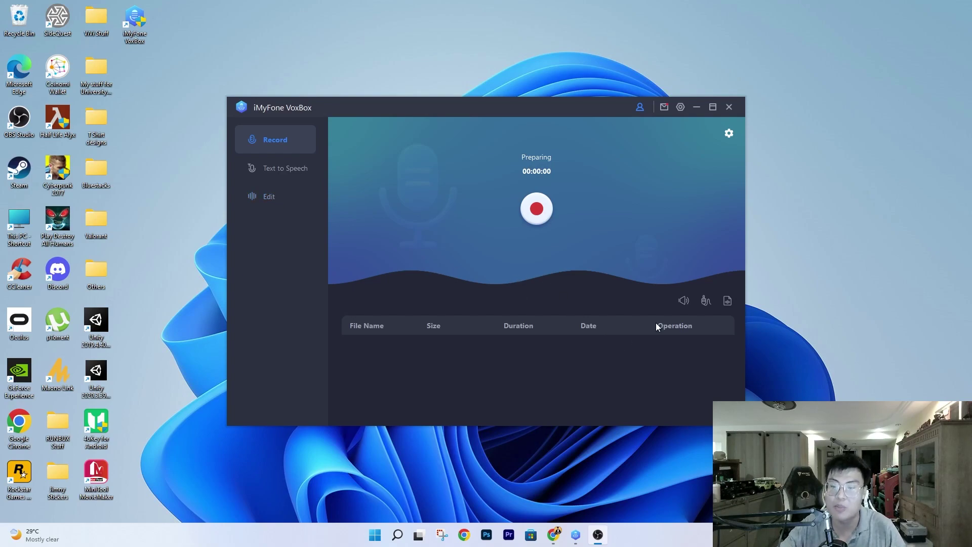
click(703, 304)
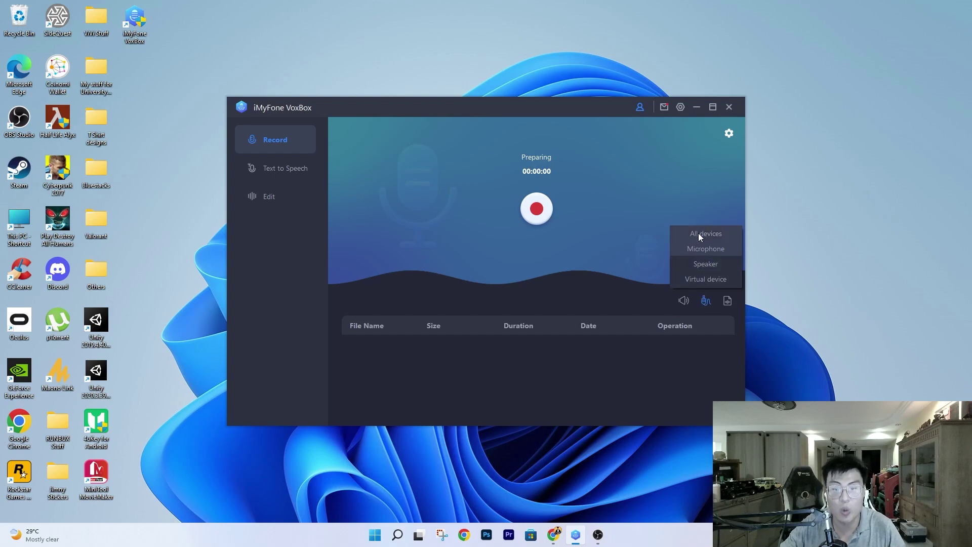
click(728, 301)
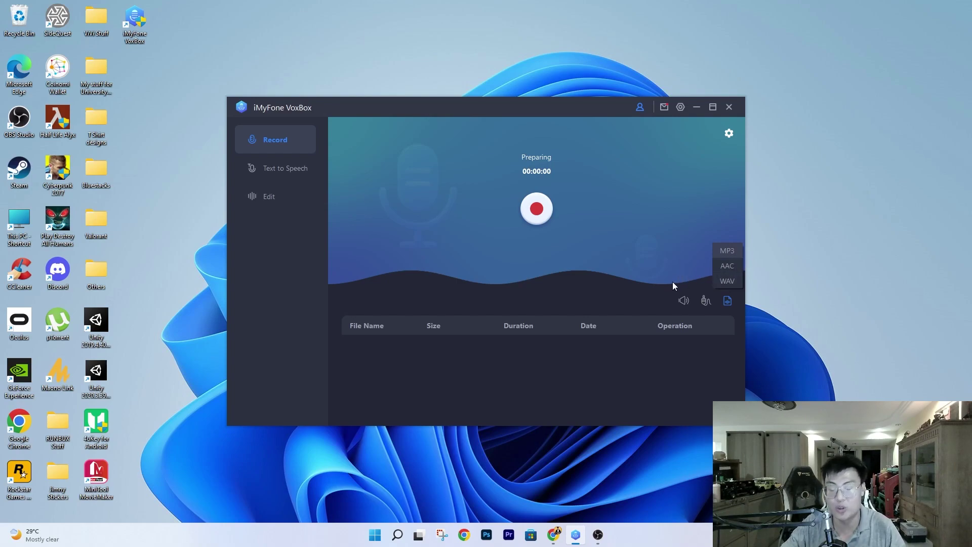
In the recording settings, keep Standard sound quality and close the dialog
click(729, 133)
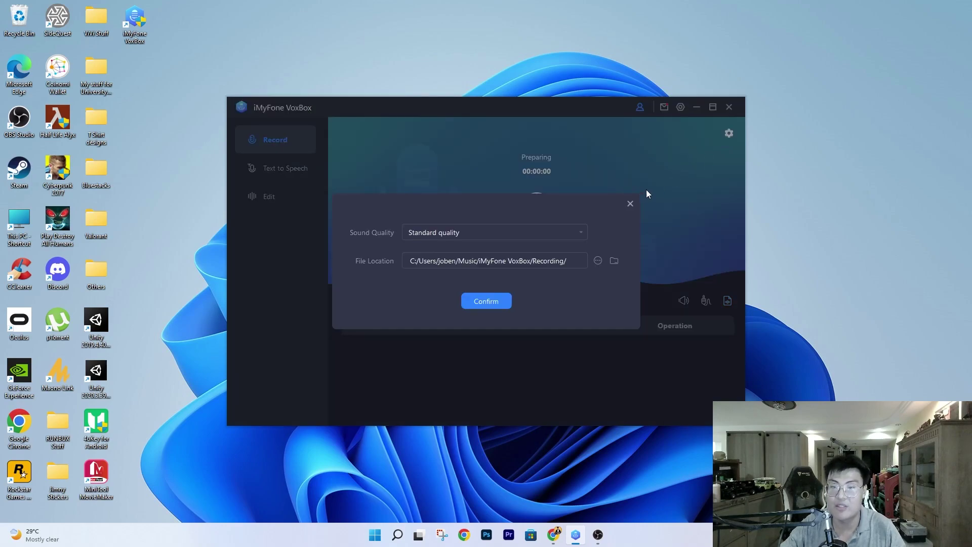
click(570, 234)
click(578, 235)
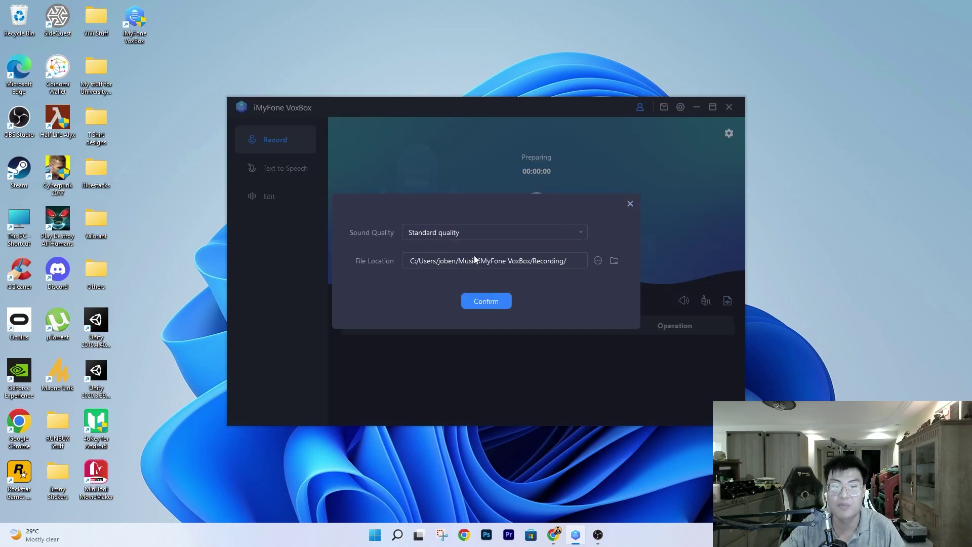
click(630, 204)
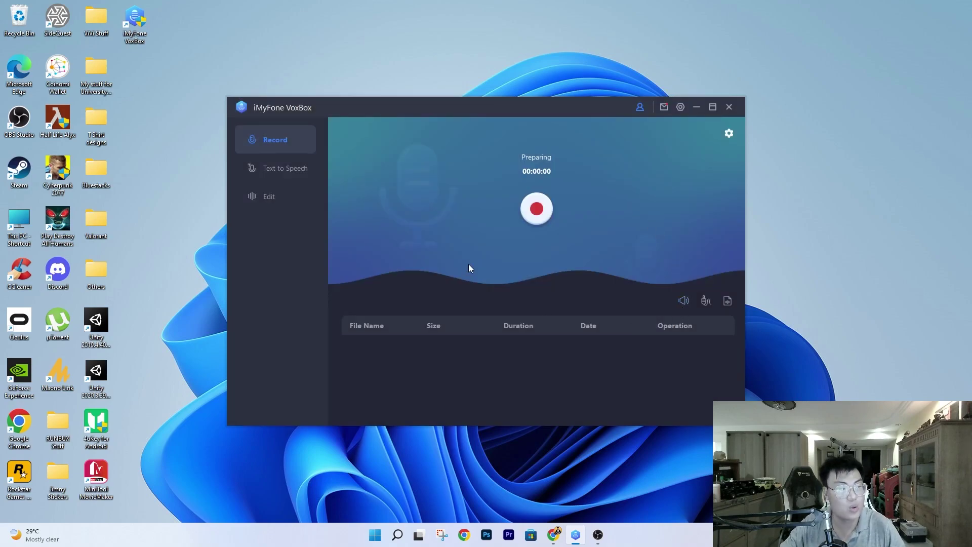
click(537, 210)
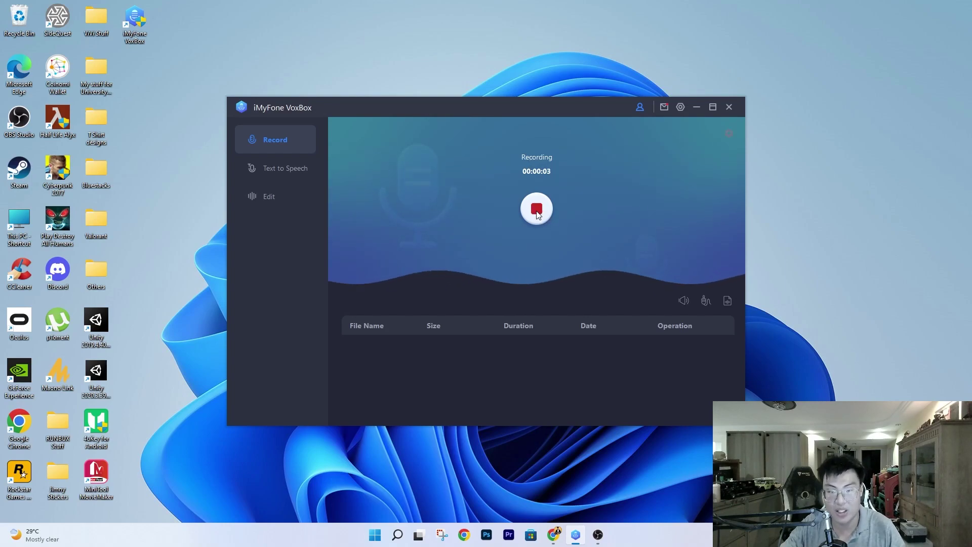
click(537, 210)
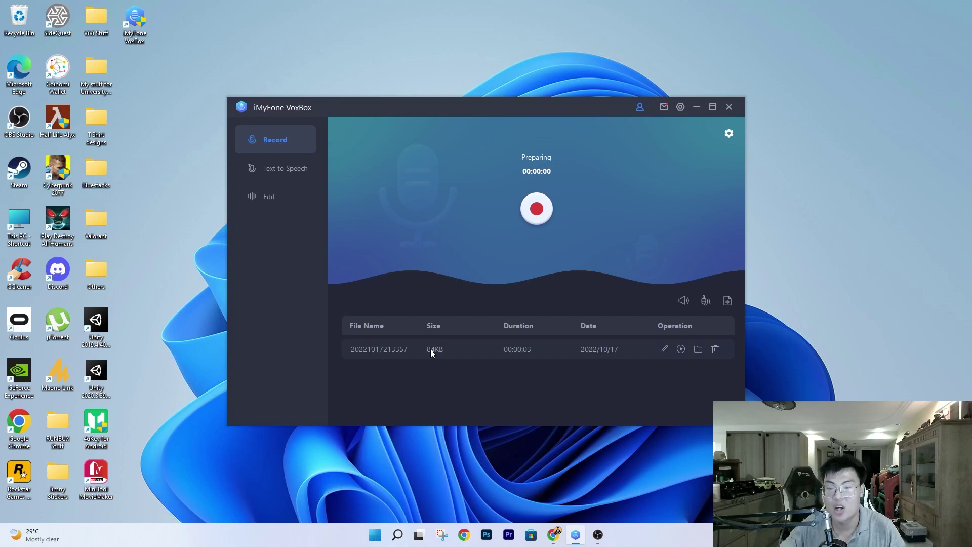
click(698, 349)
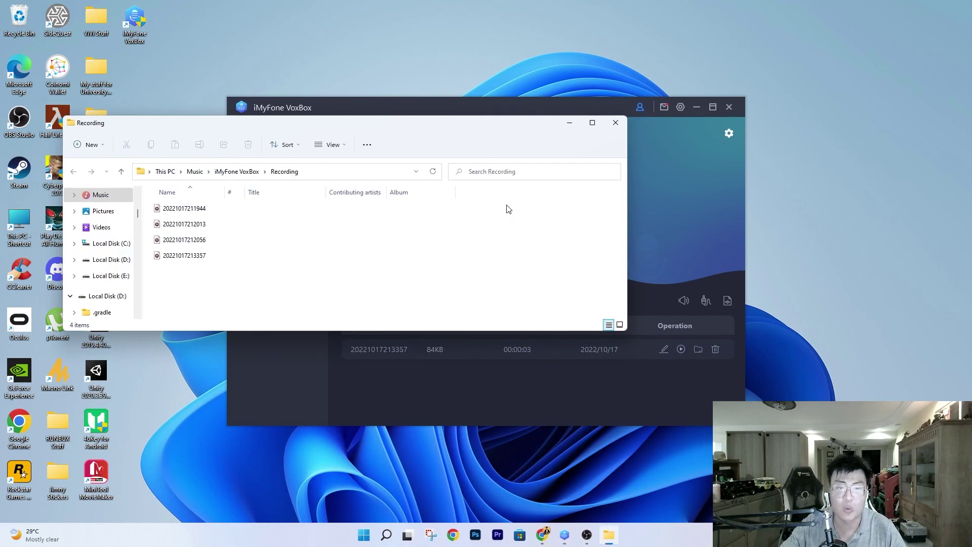
click(616, 123)
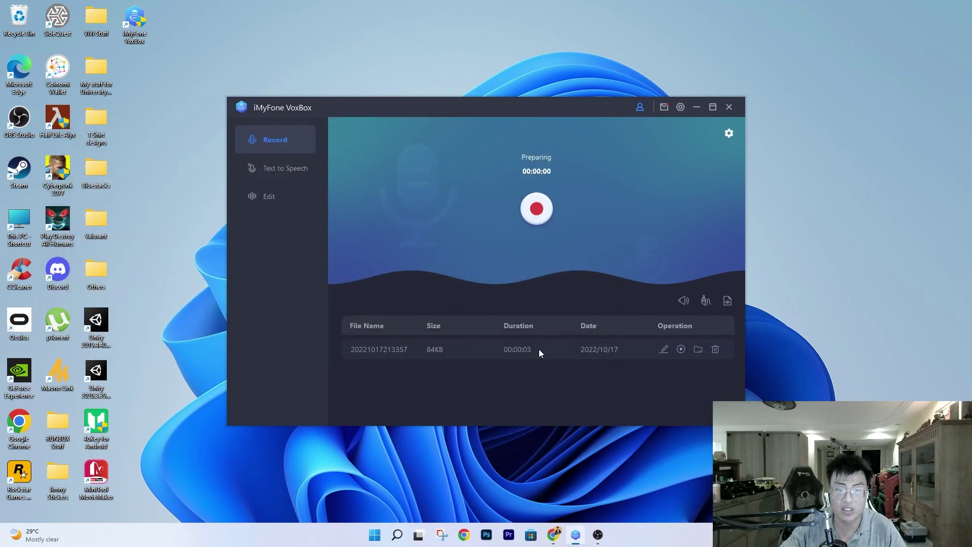
Trim 20221017213357.mp3 to the 0.9-second section around 2.4–3.3 s and play it
click(664, 349)
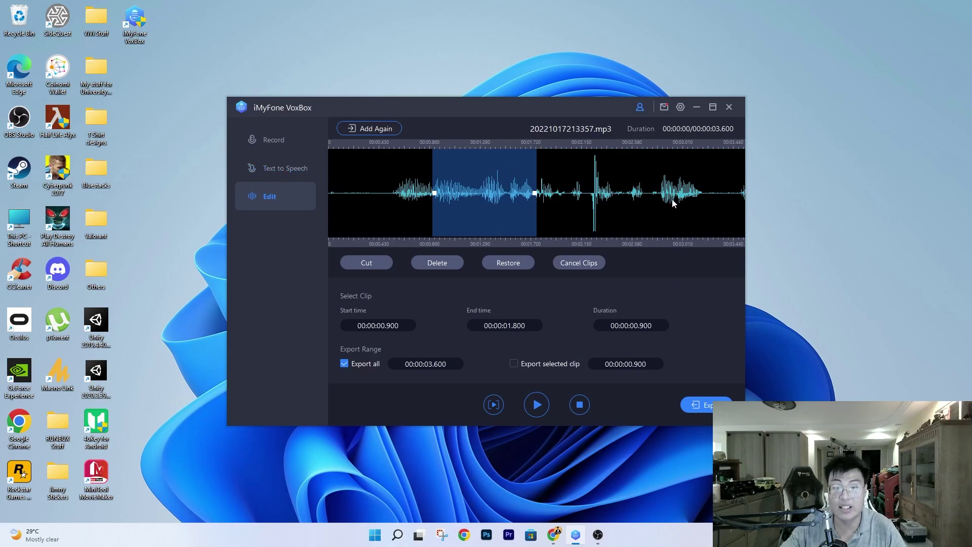
drag(480, 197, 669, 205)
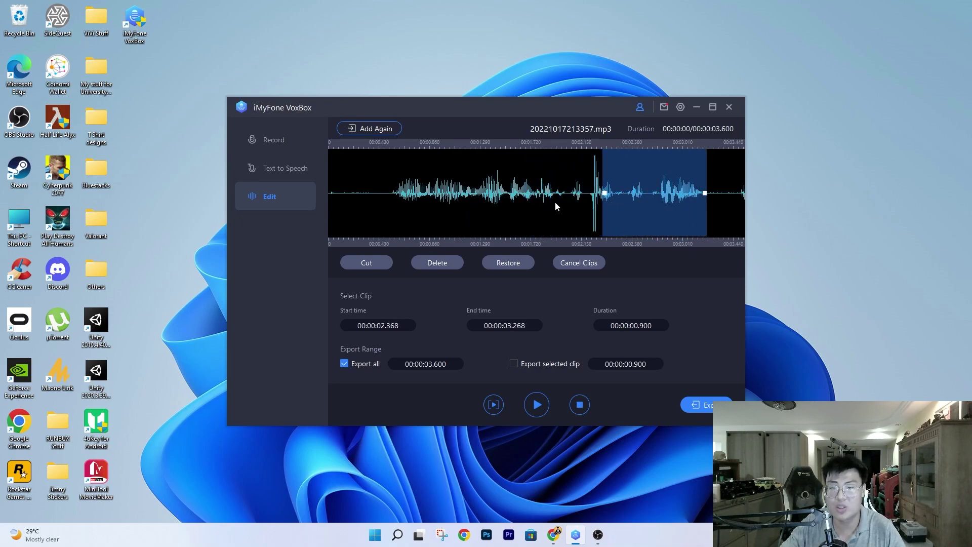
click(541, 403)
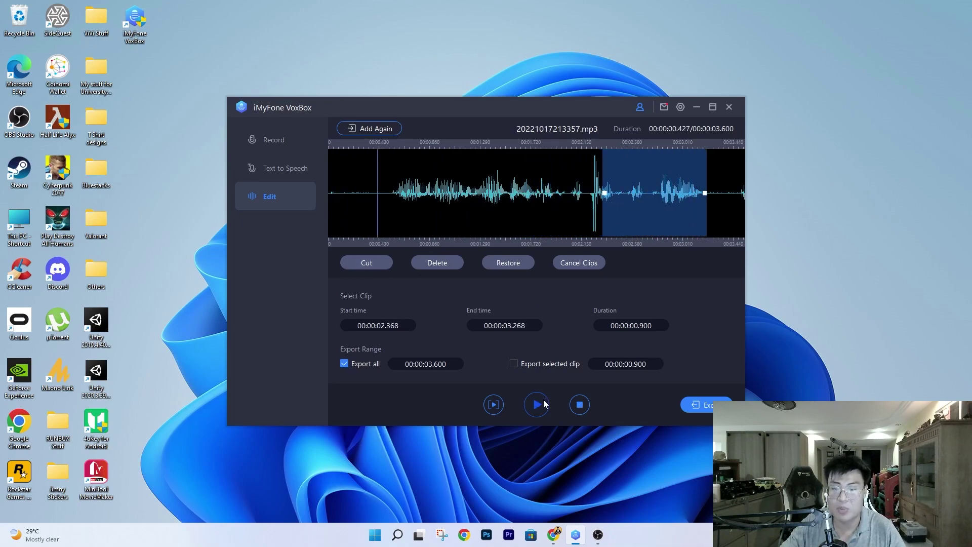
click(537, 404)
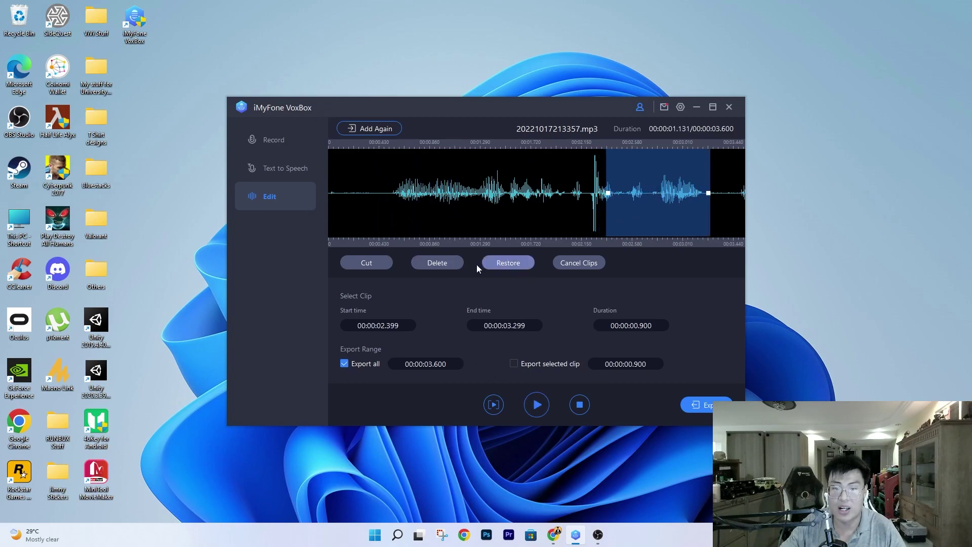
click(386, 263)
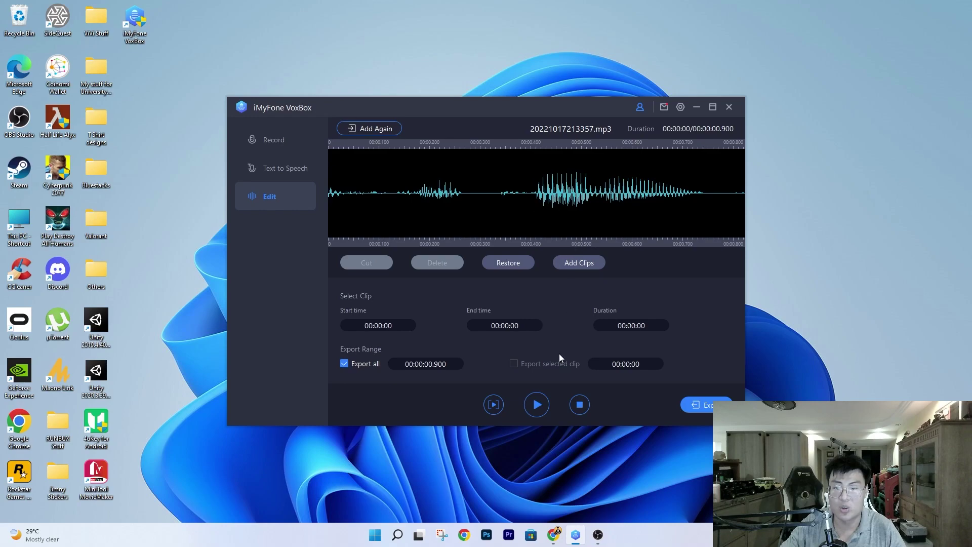
click(534, 405)
Stop the trimmed clip's playback and switch to the Text to Speech page
click(535, 404)
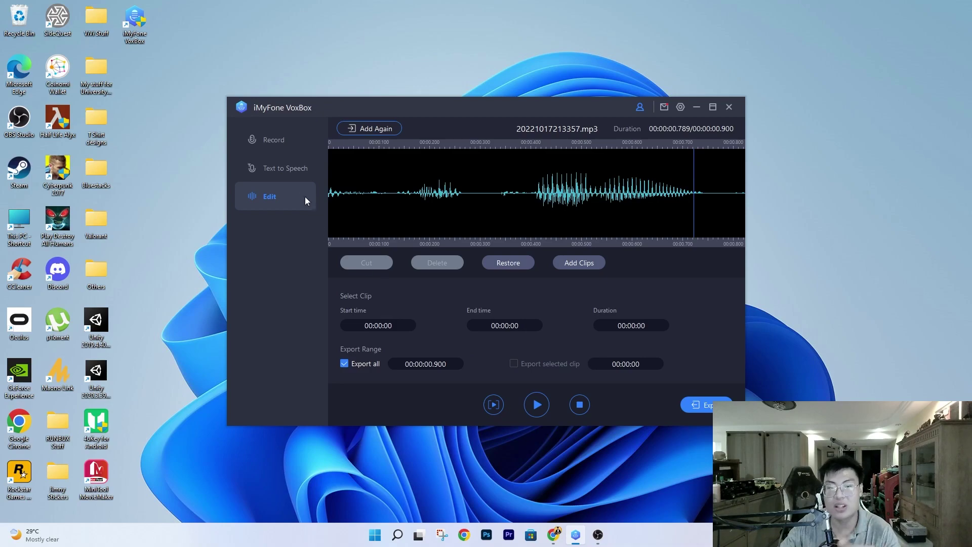
click(289, 173)
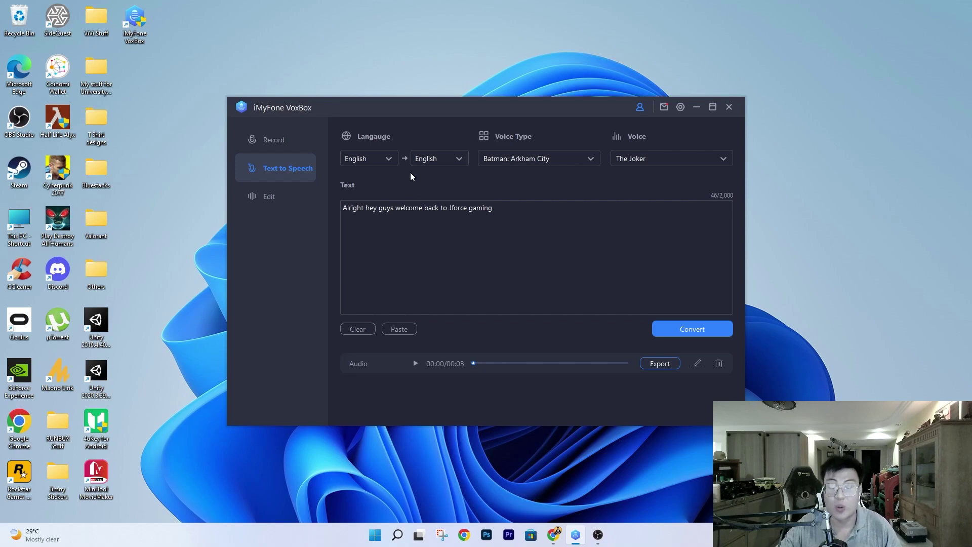
Show the target language list, from English and Chinese through Japanese, Spanish and Turkish
click(460, 161)
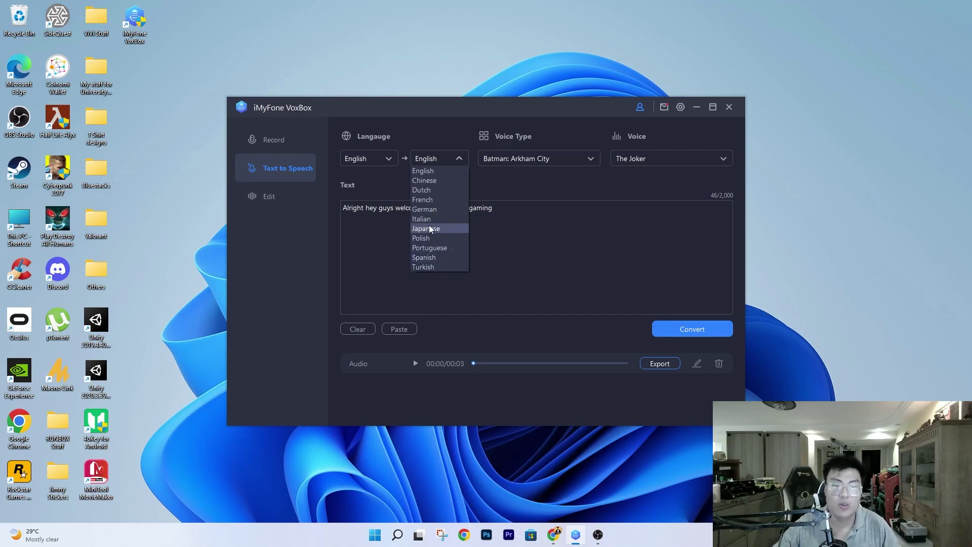
Set the target language to Chinese and check its voice types and voices
click(435, 175)
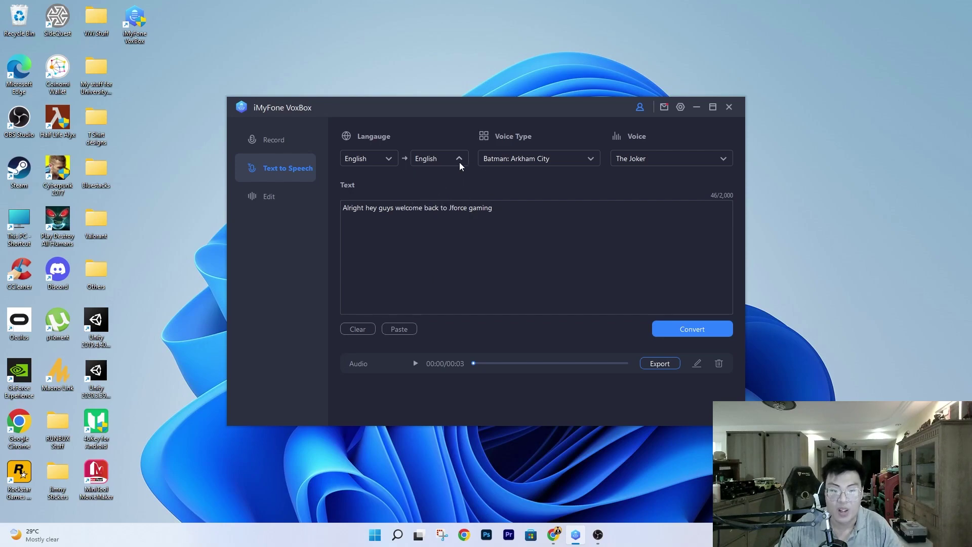
click(588, 159)
click(588, 168)
click(721, 158)
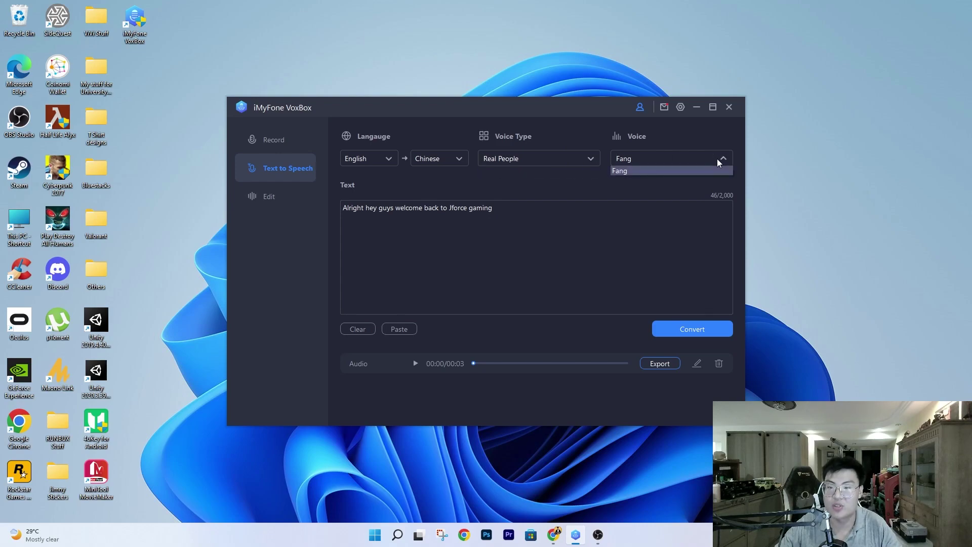
click(722, 158)
Recheck the voice types and return the target language to English, keeping Real People with Julie
click(586, 160)
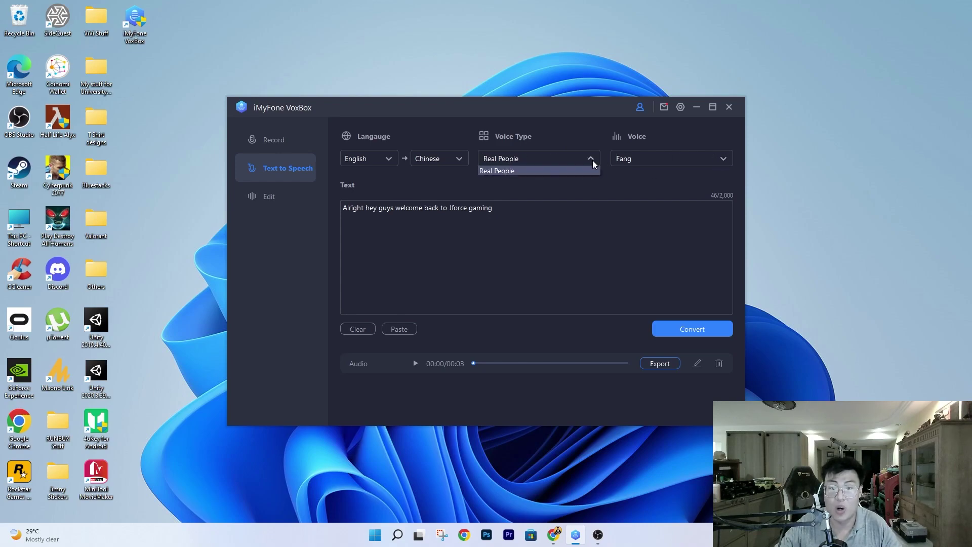
click(592, 158)
click(456, 159)
click(447, 177)
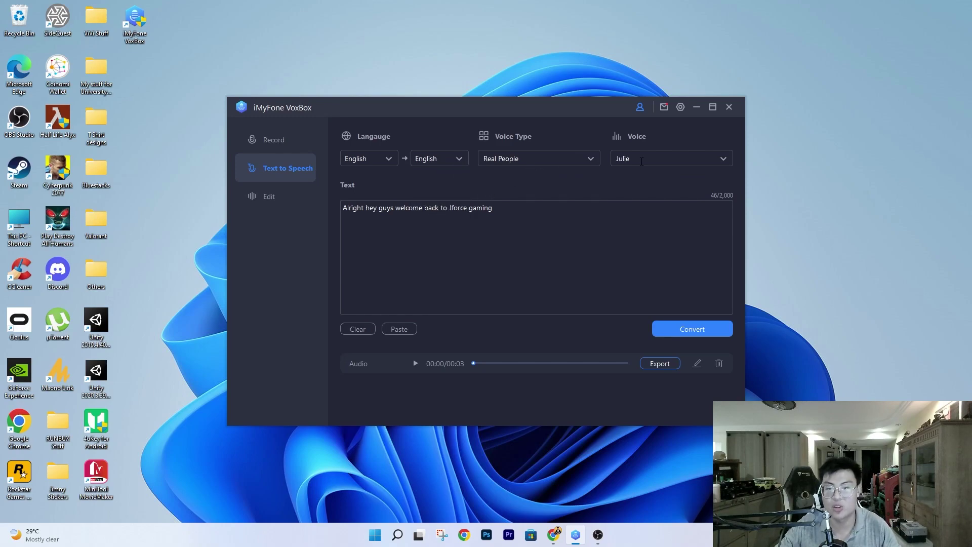
Browse the voice type list from Real People through 101 Dalmatians, Batman and Ben 10
click(592, 160)
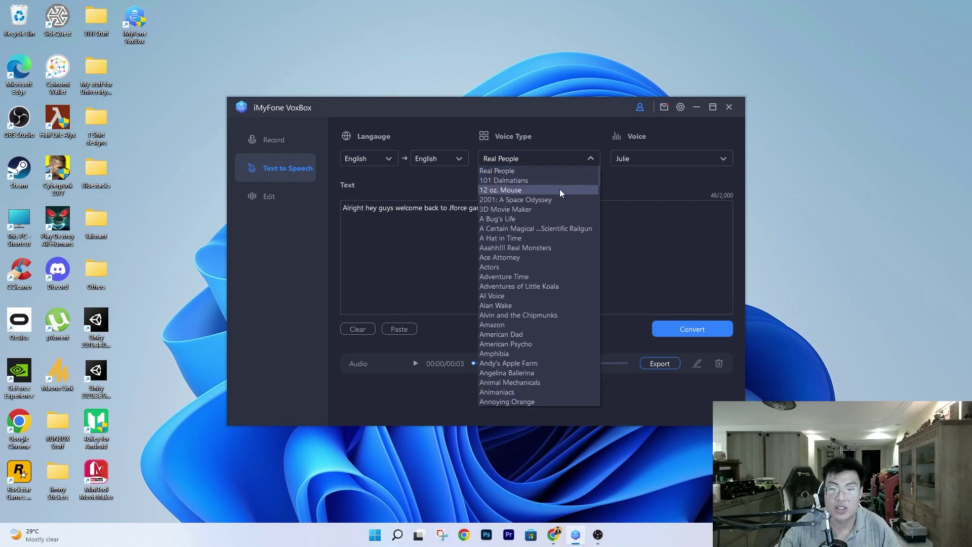
scroll(547, 220, down, 2)
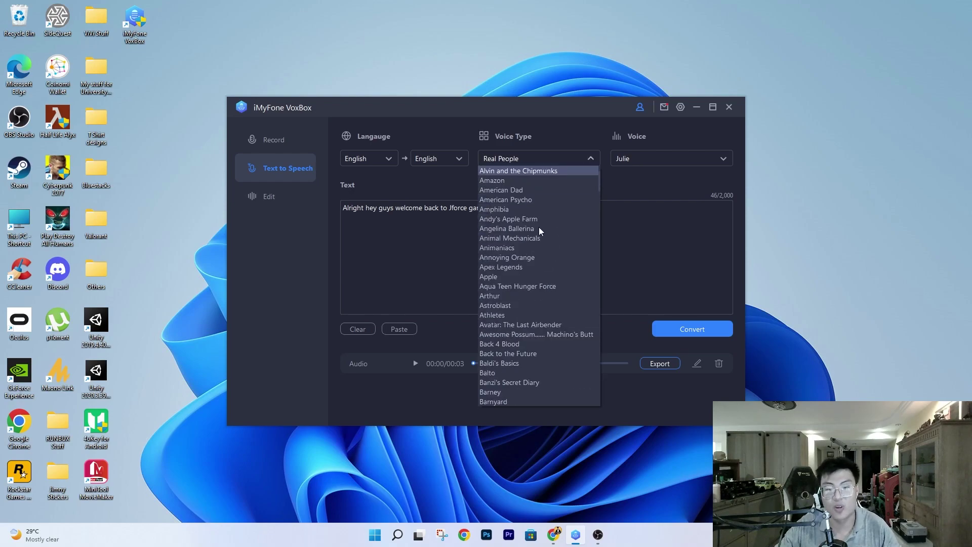
scroll(540, 241, up, 2)
scroll(542, 243, down, 1)
scroll(542, 241, down, 3)
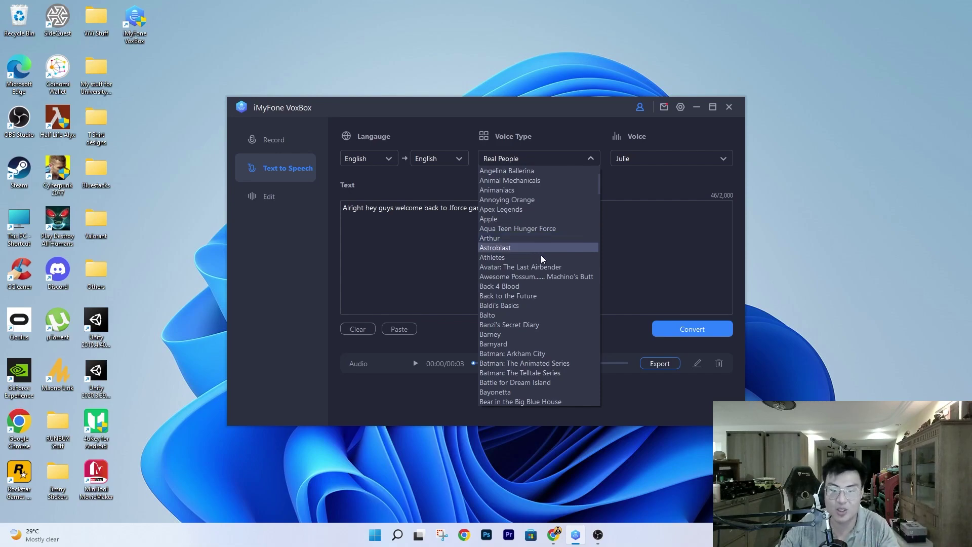
scroll(540, 254, down, 2)
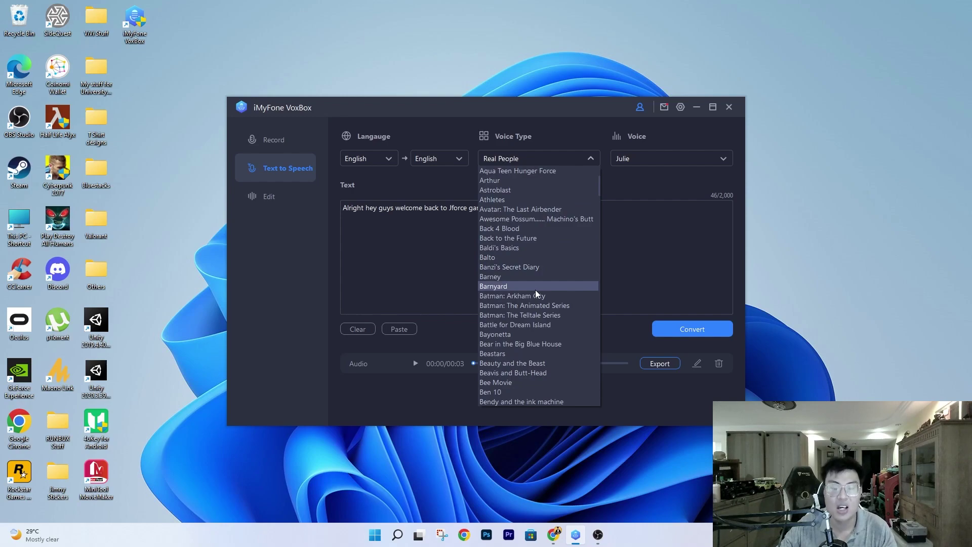